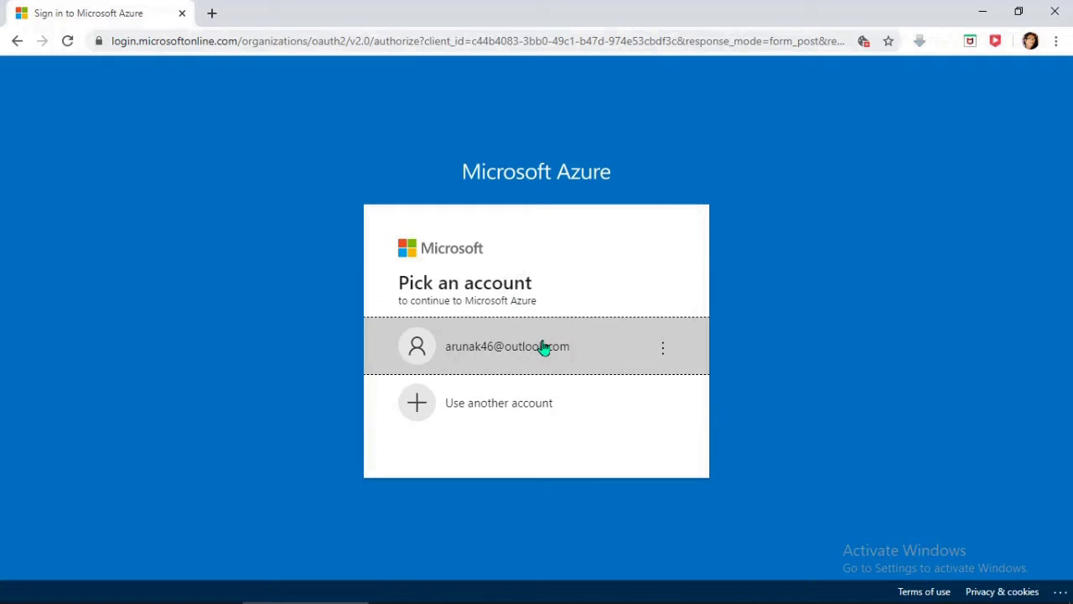
Step: Sign in with the Azure account and its password, choosing to stay signed in
click(545, 347)
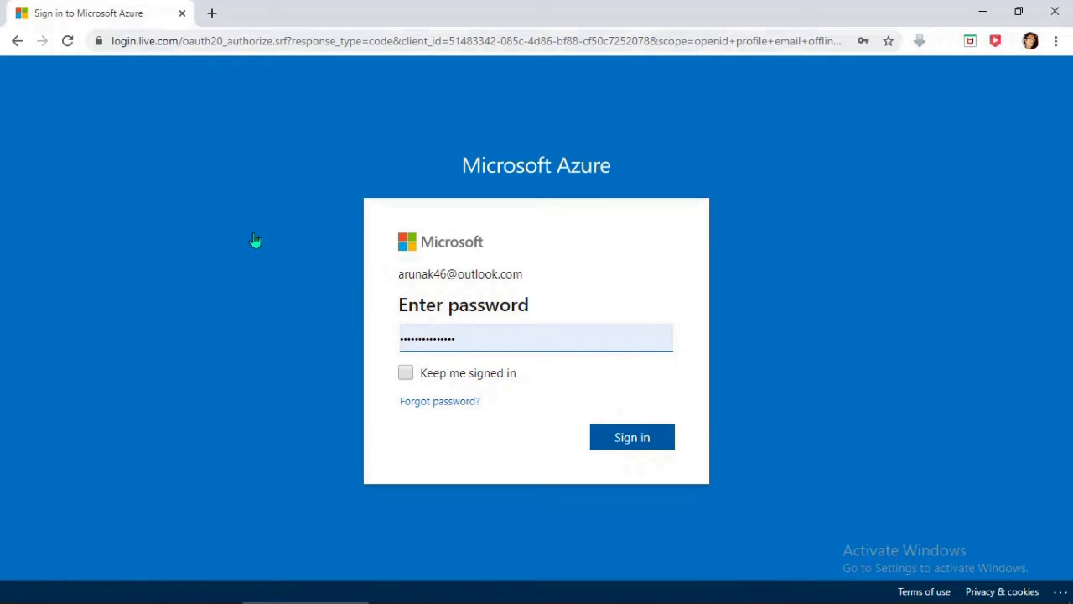
key(Return)
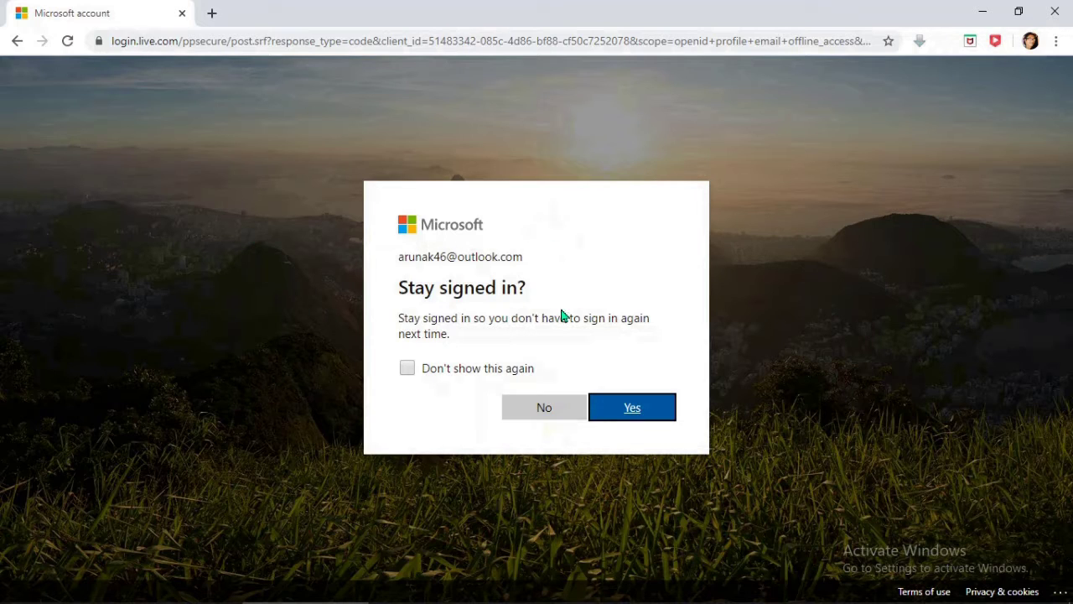
click(643, 409)
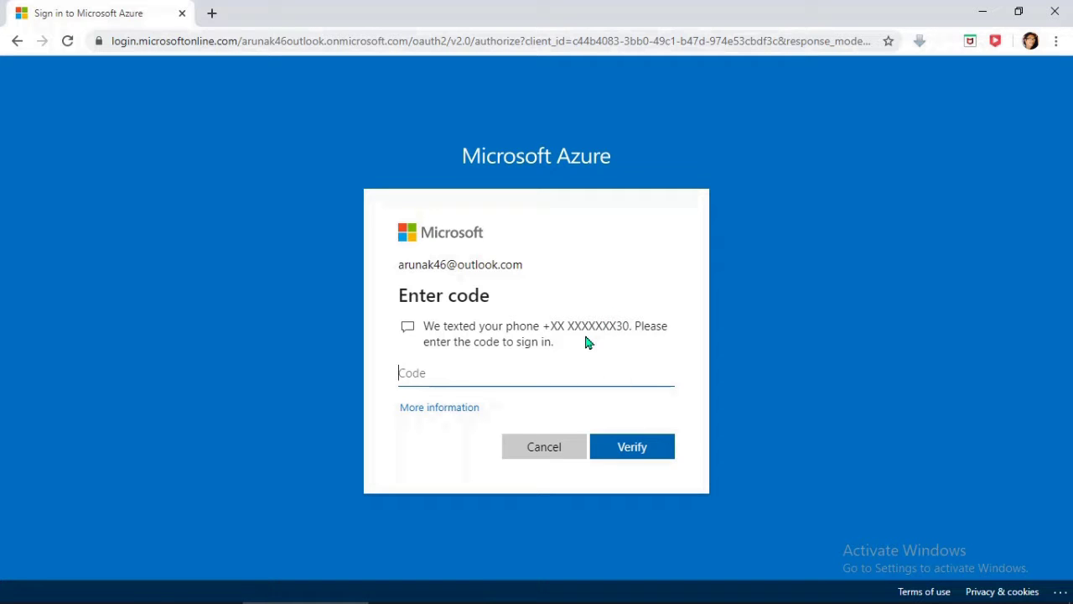
Step: Restart the code step, then enter and verify the texted code to reach the portal Home page
click(453, 408)
click(106, 10)
click(549, 453)
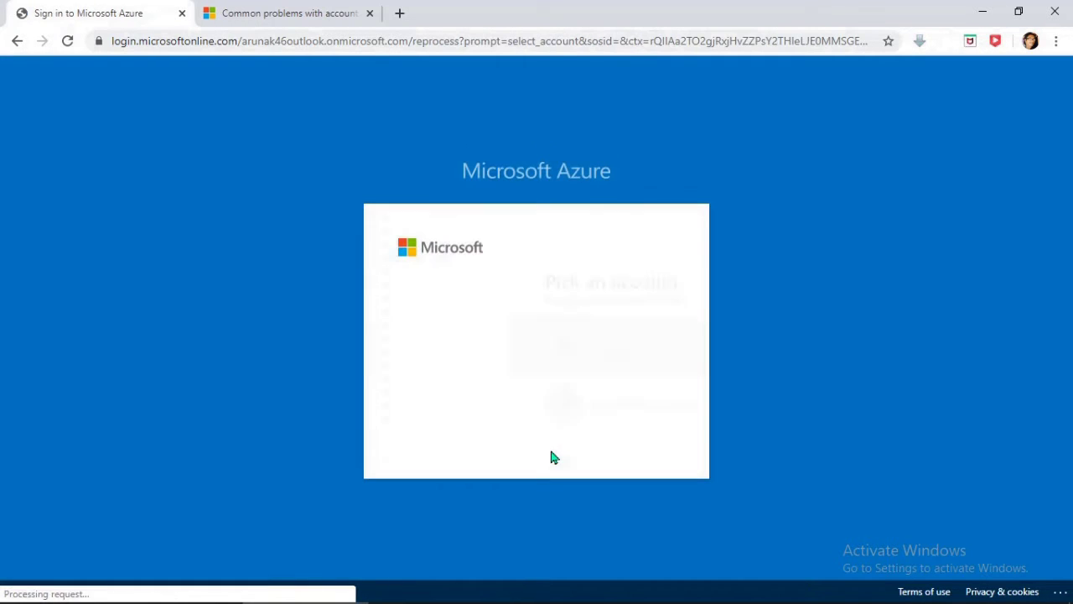
click(512, 355)
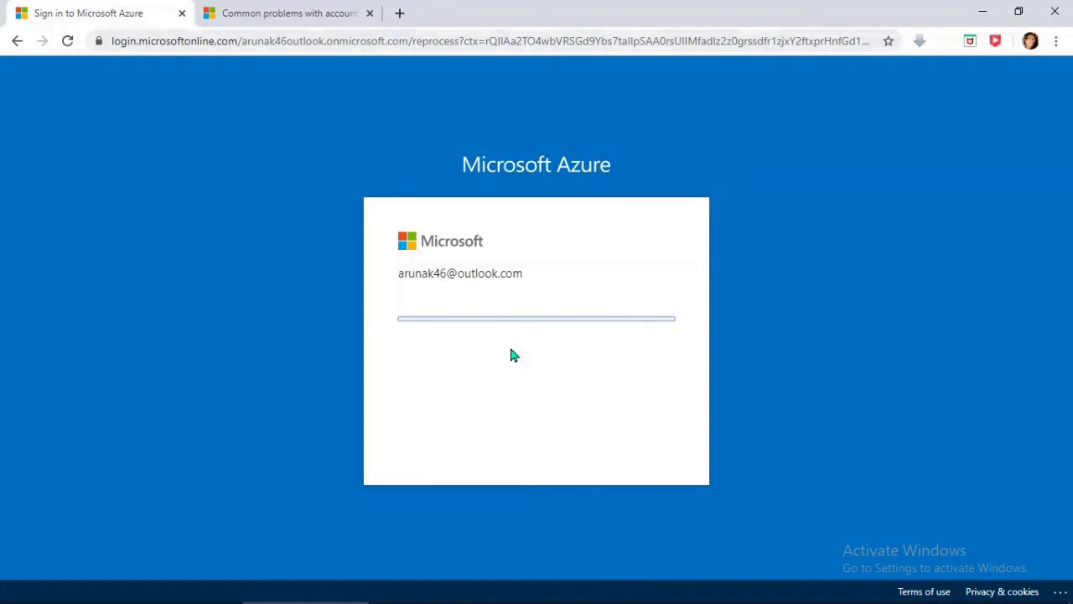
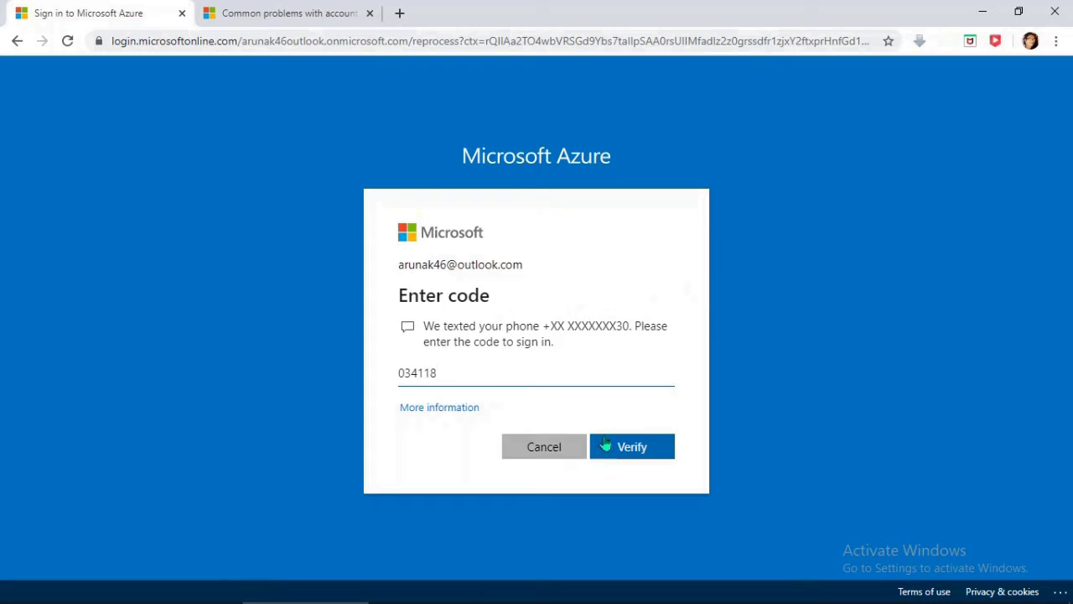
click(642, 455)
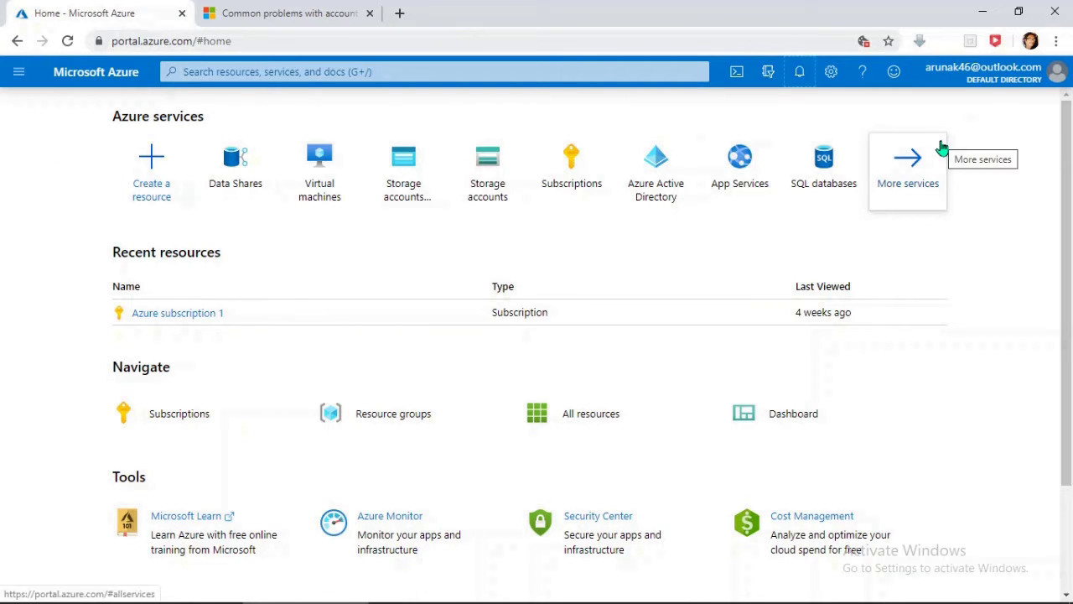
Step: Go through All services to the empty Storage accounts list, then switch back to the question PDF
click(19, 71)
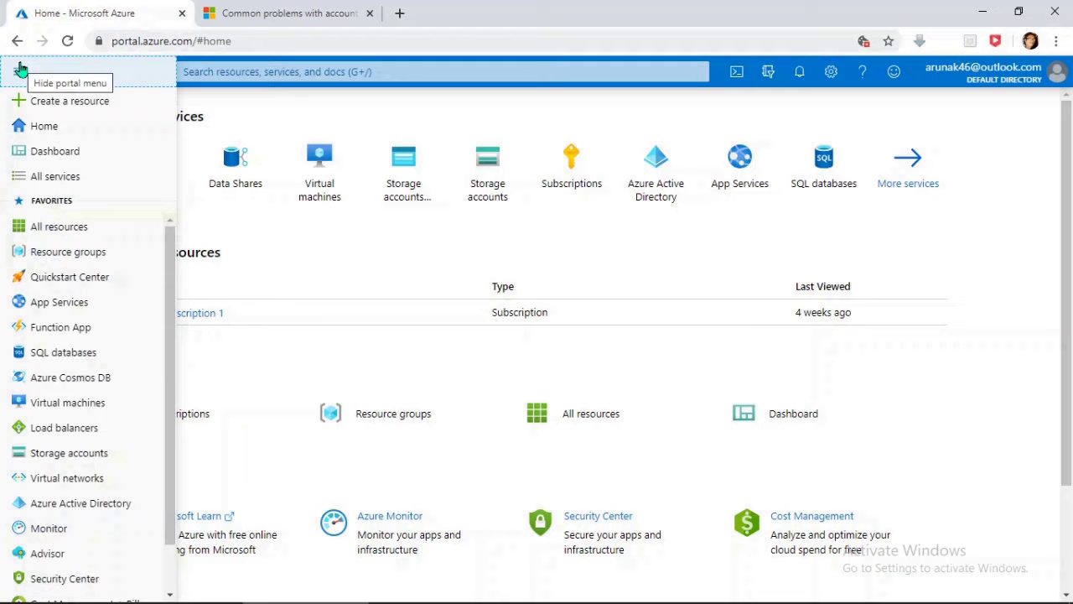
click(80, 184)
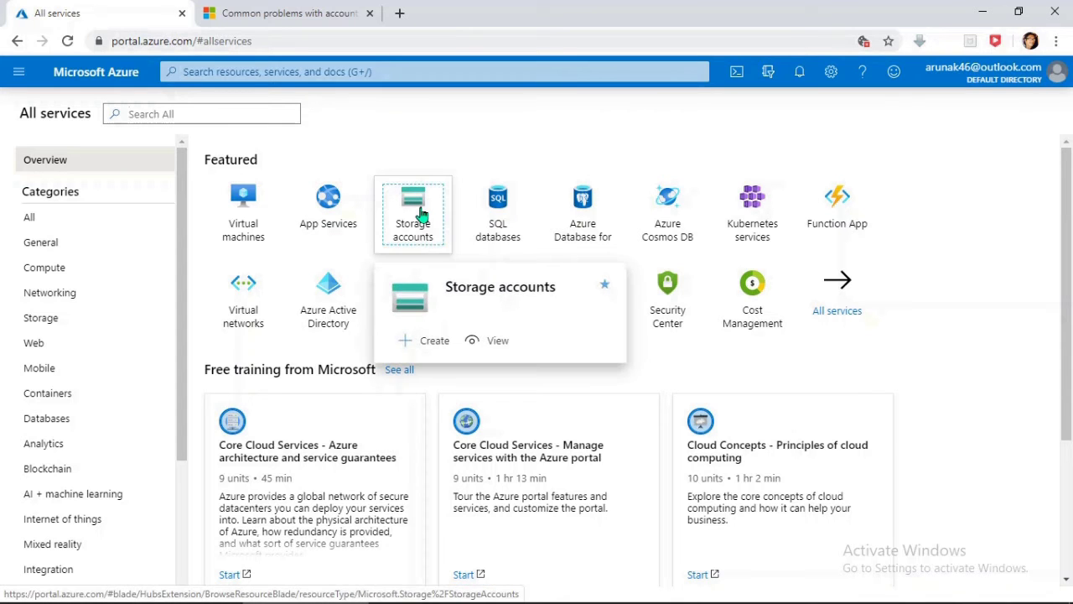
click(422, 214)
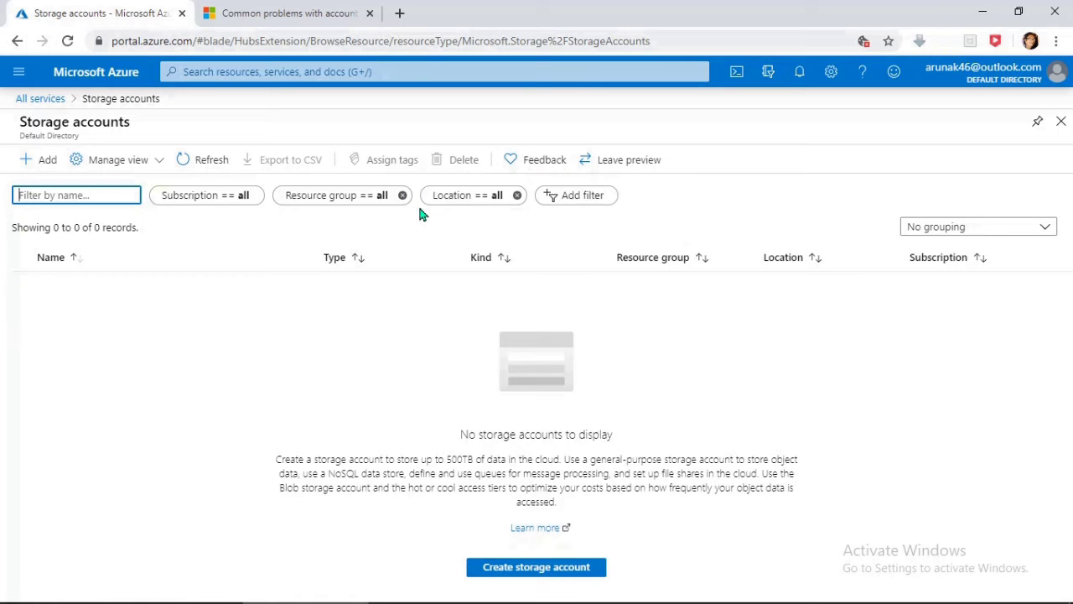
key(alt+Tab)
Step: Select 'the rg1lod9172796' in the question PDF, then return to the Azure storage accounts list
scroll(265, 344, down, 10)
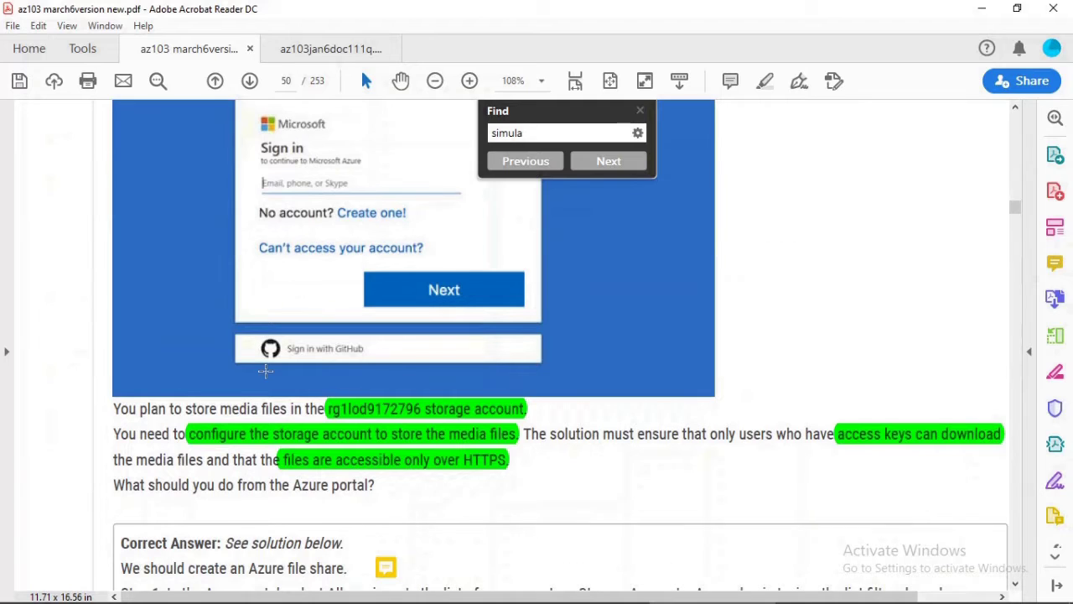
scroll(265, 369, up, 1)
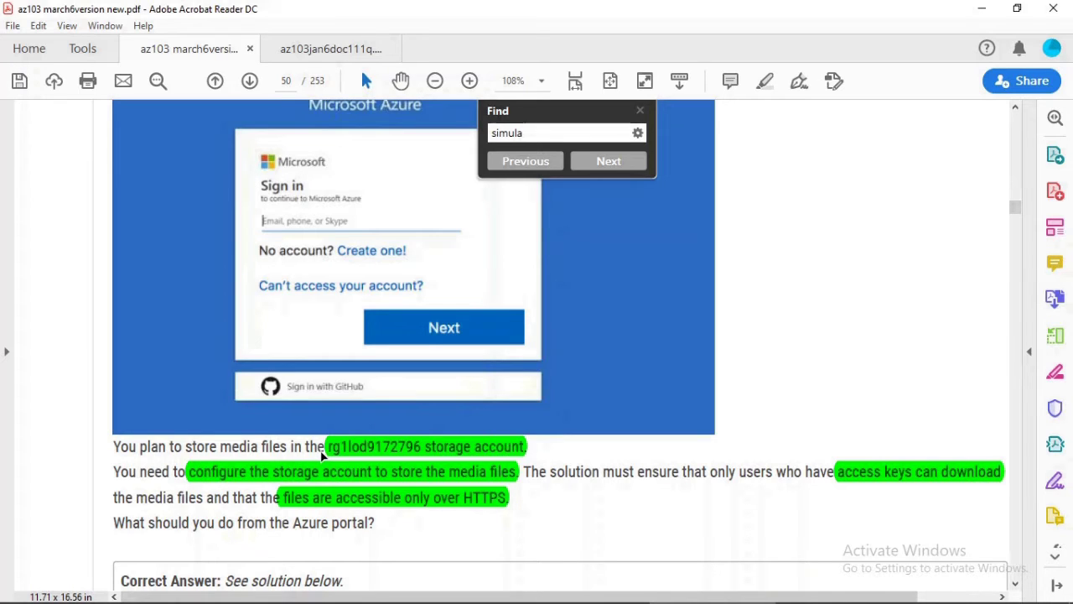
click(324, 449)
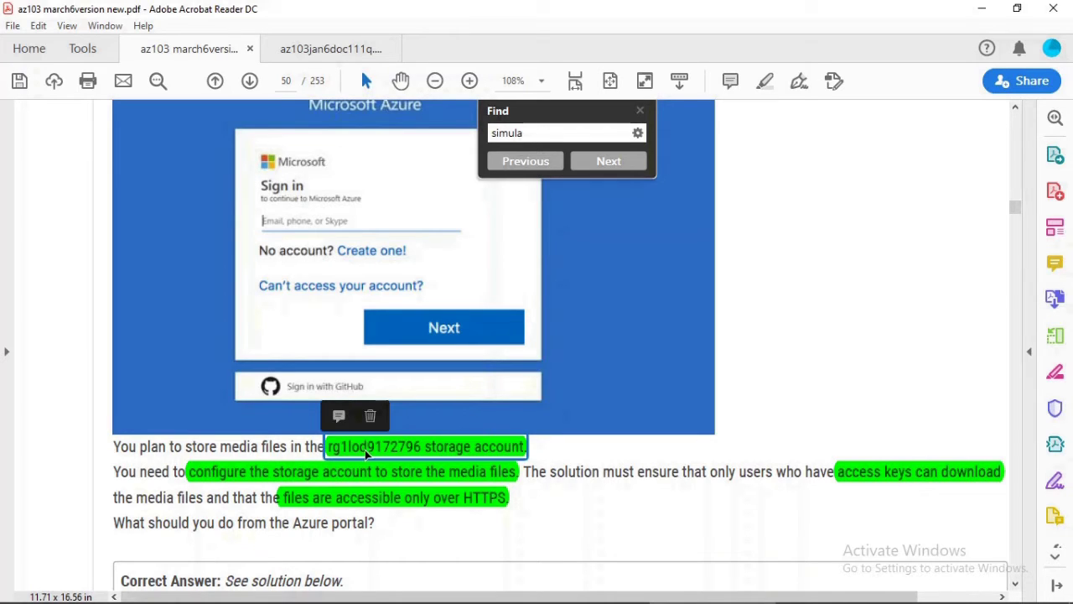
click(322, 450)
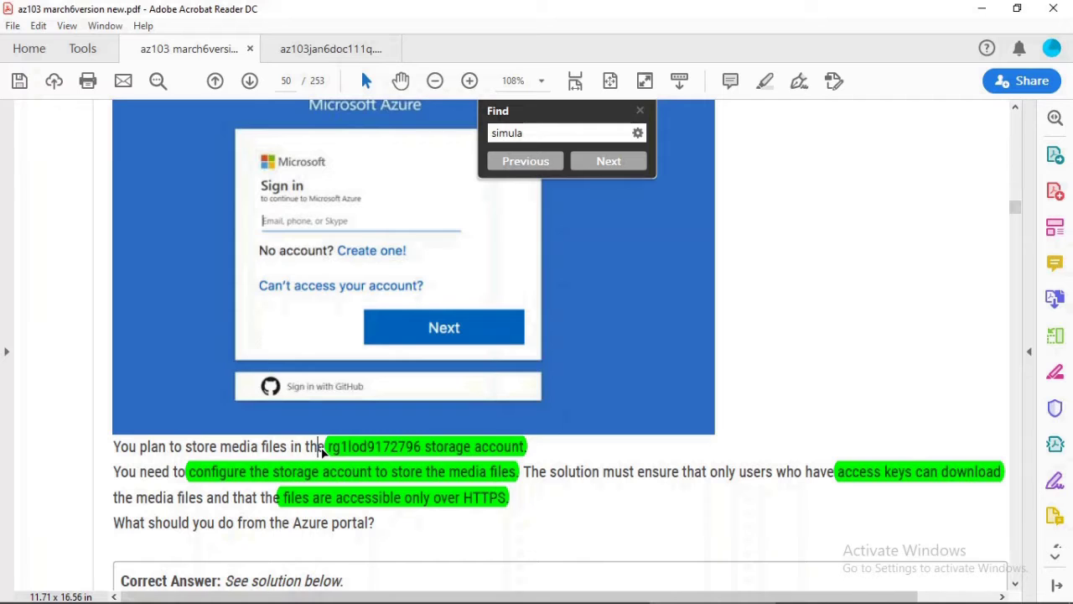
drag(304, 449, 422, 448)
mouse_move(332, 596)
click(357, 541)
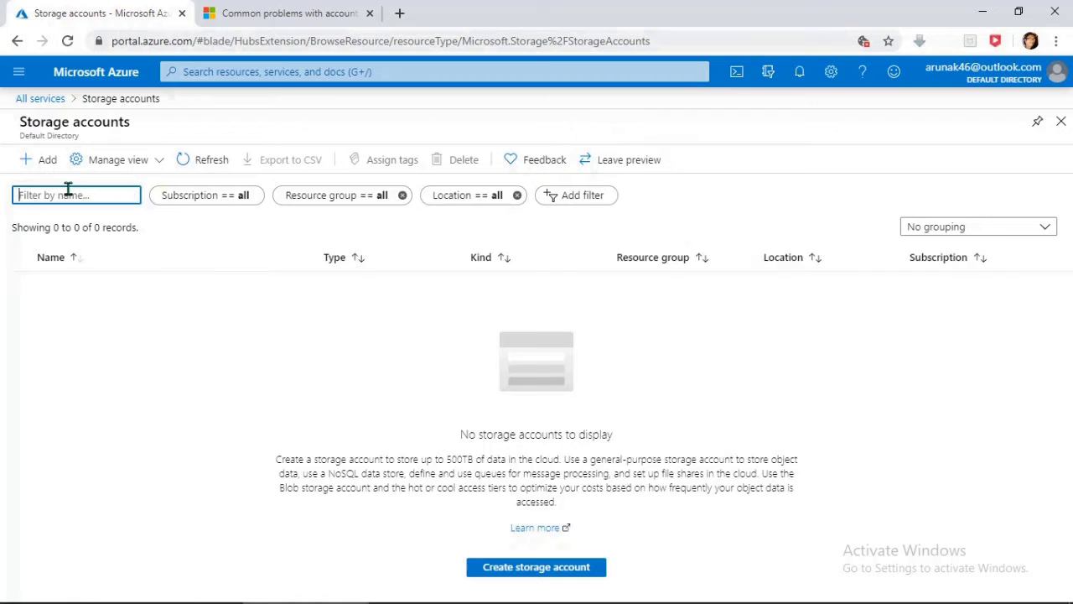
Step: Start a new storage account, keeping Azure subscription 1 as the subscription
click(40, 159)
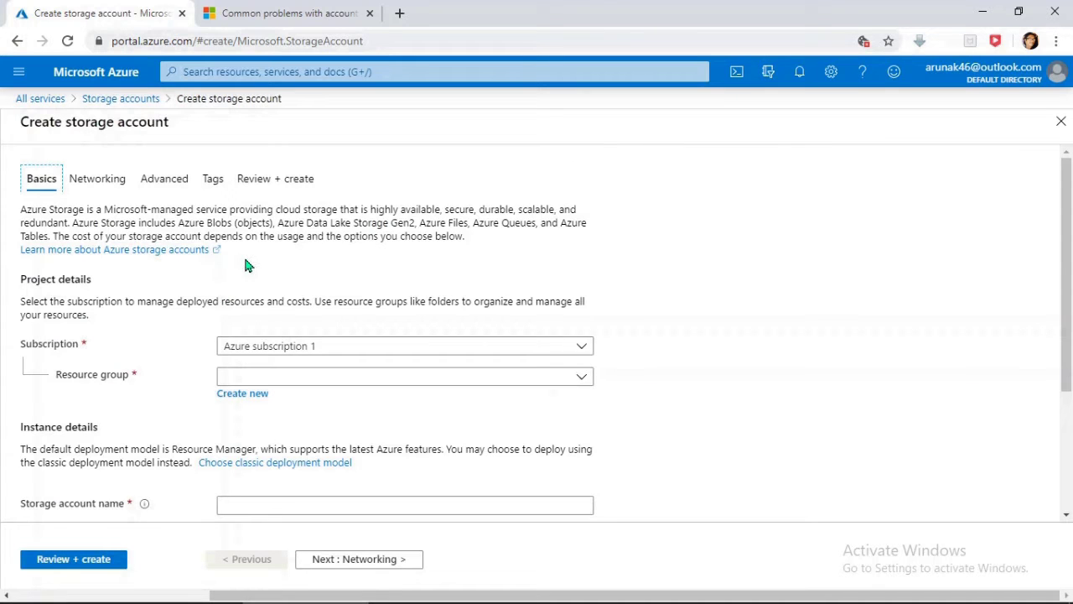
click(366, 353)
click(365, 354)
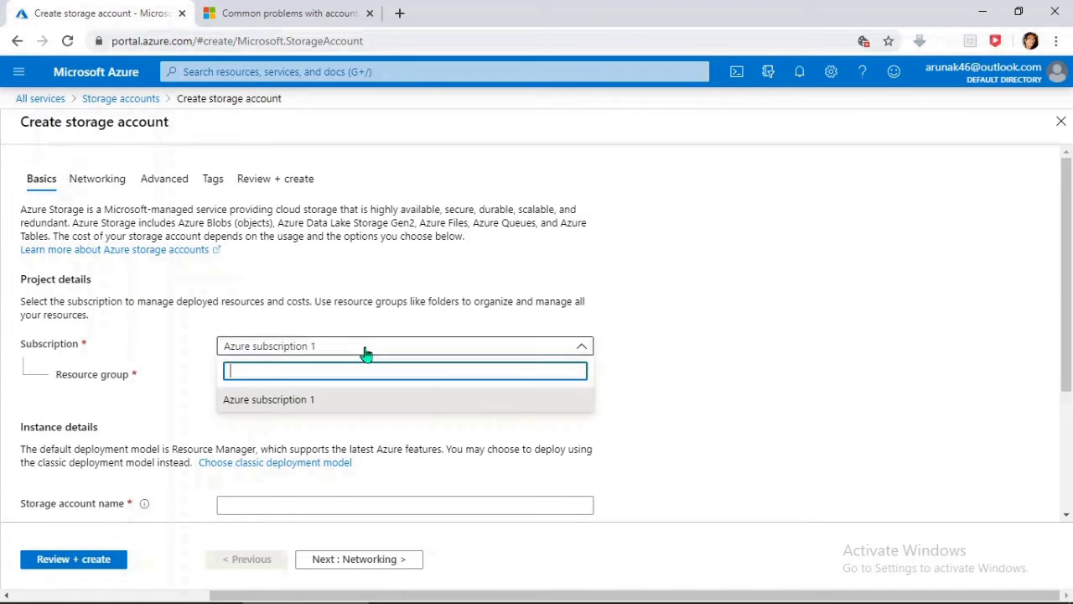
click(365, 354)
click(366, 354)
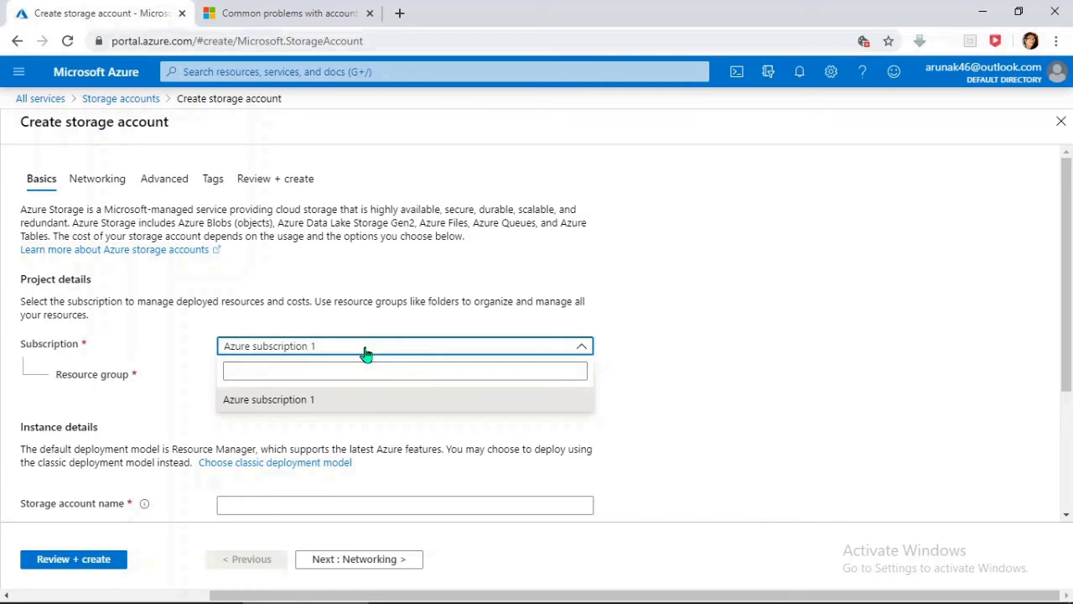
click(366, 354)
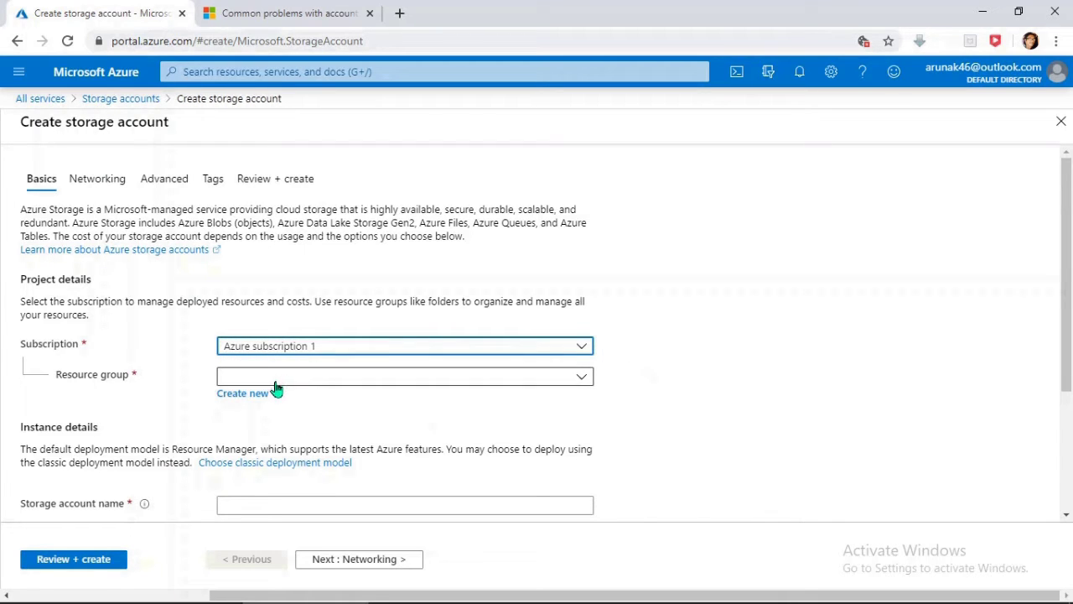
Step: Create the new resource group RG1-21-3-2020 for the storage account
click(251, 396)
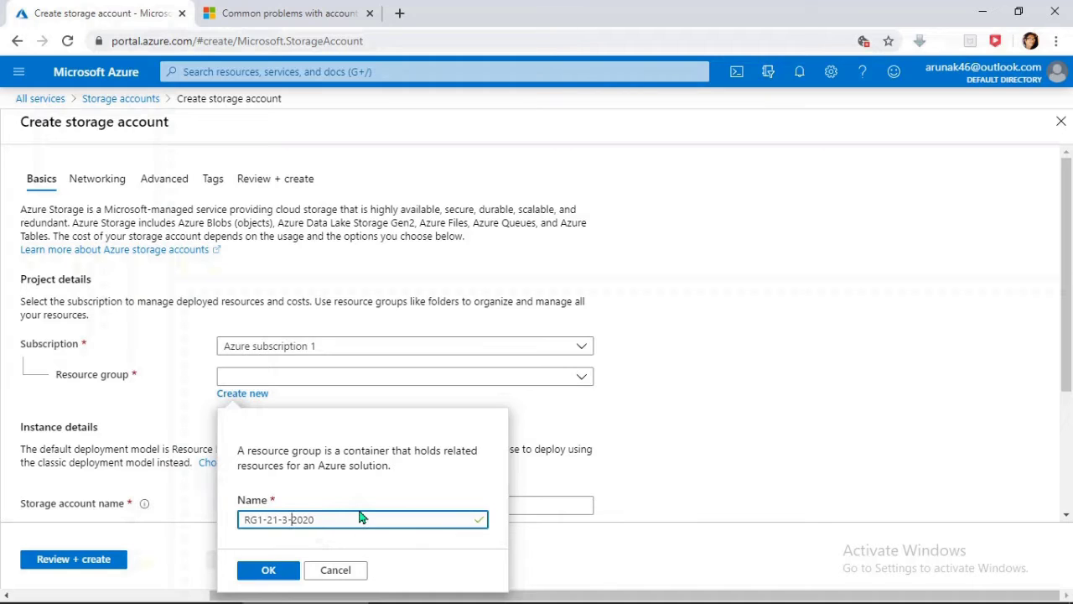
click(266, 573)
click(266, 572)
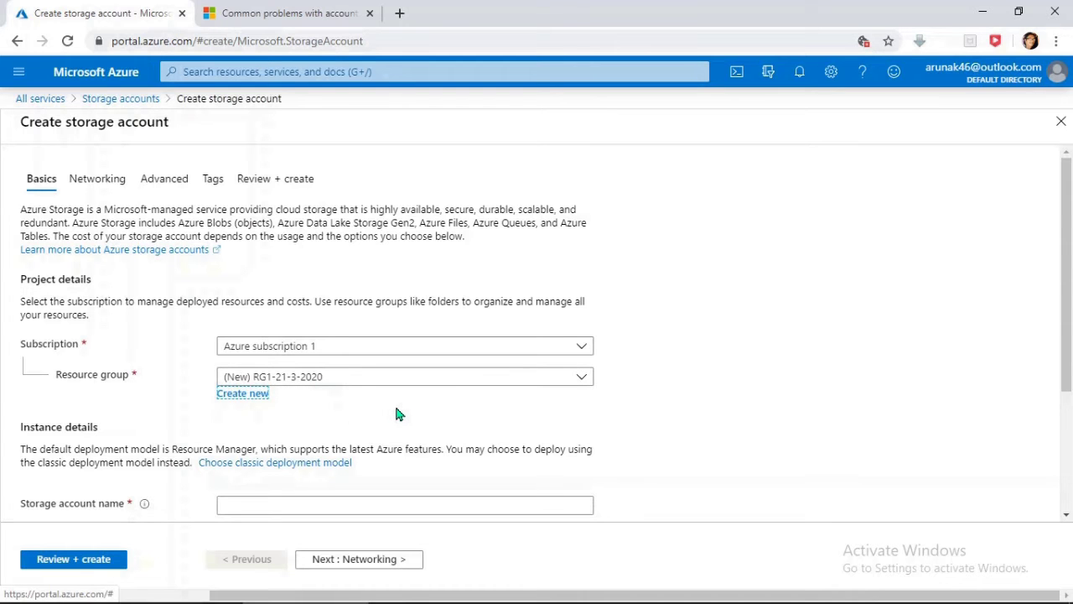
scroll(398, 414, down, 2)
click(263, 352)
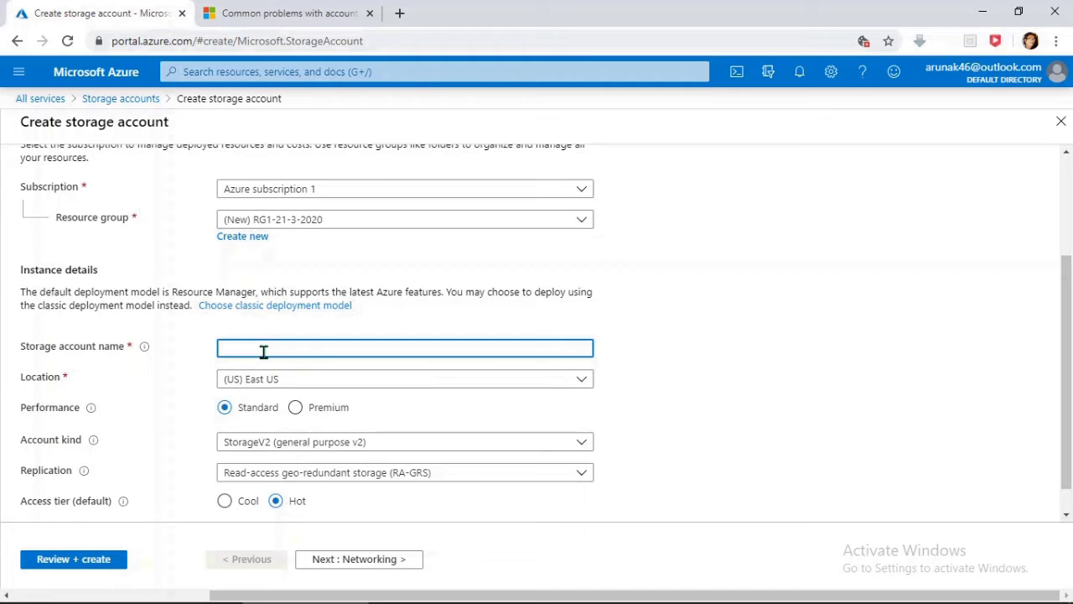
text(the rg1lod172796)
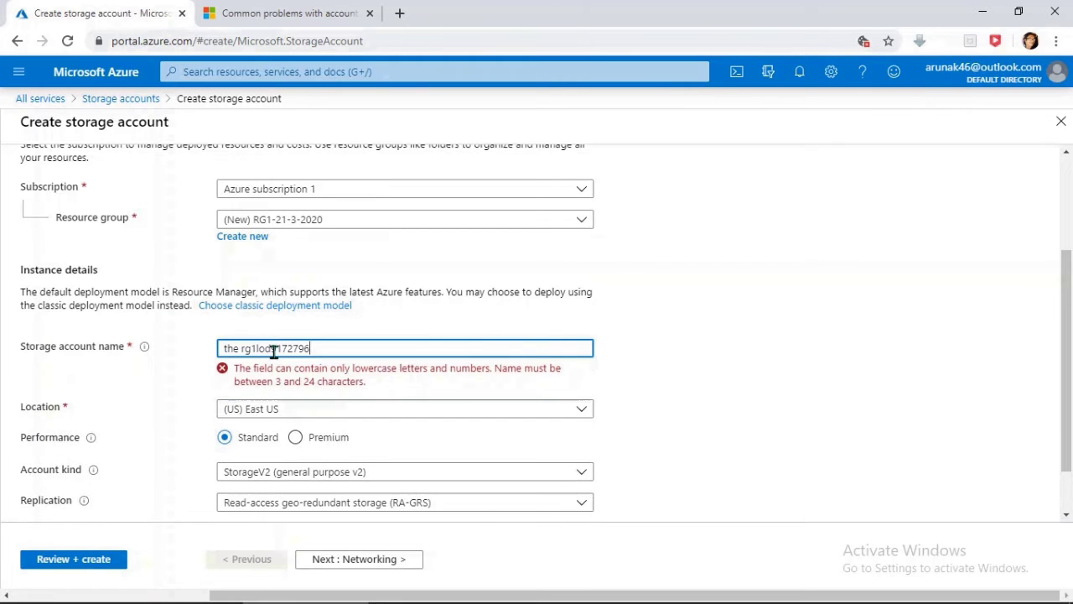
key(Left)
key(Left)
key(Left)
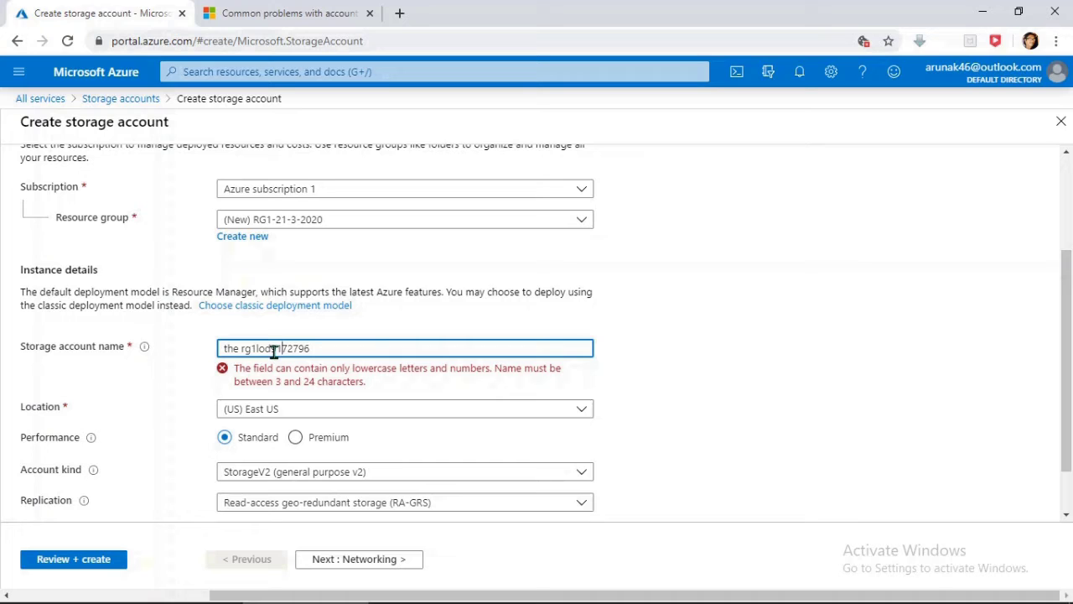
key(Left)
key(Left)
key(Left)
key(Left)
key(Left)
key(Left)
key(Left)
key(Left)
key(Left)
key(BackSpace)
key(BackSpace)
key(BackSpace)
key(BackSpace)
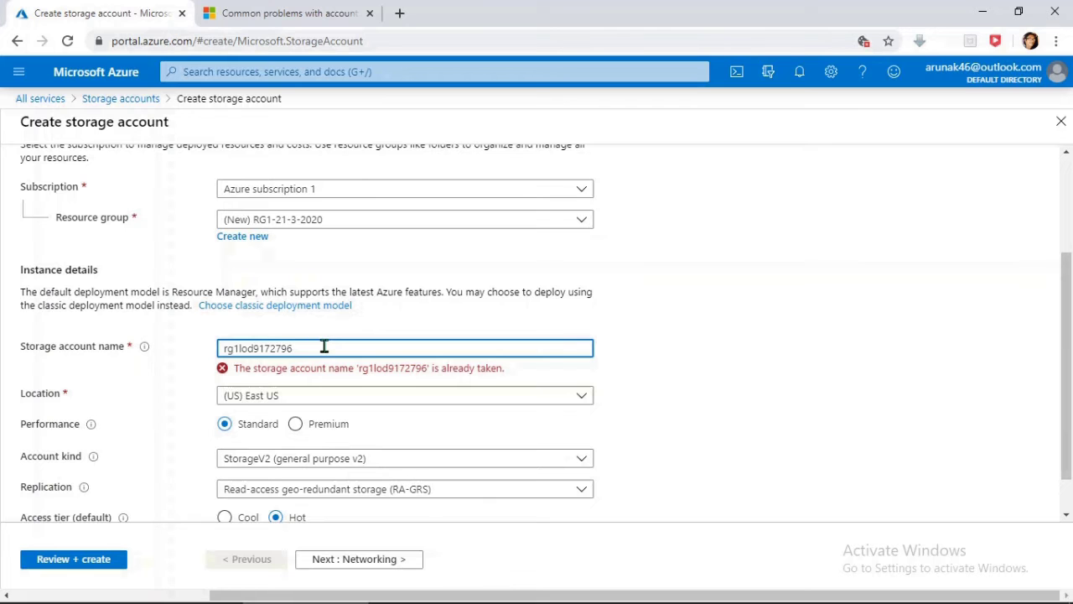
text(1122)
mouse_move(645, 599)
click(718, 587)
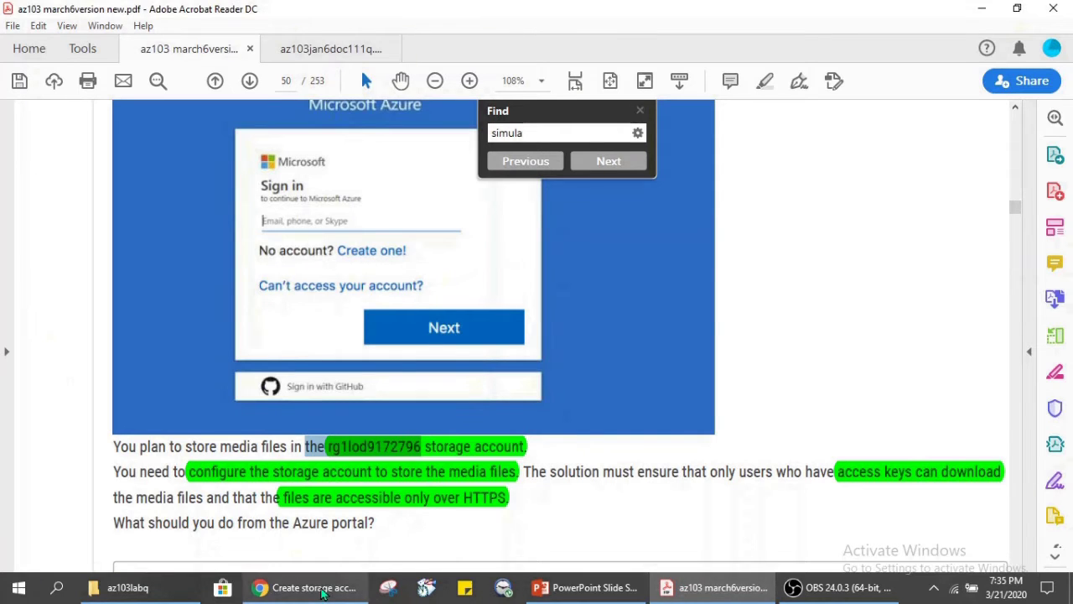
click(323, 592)
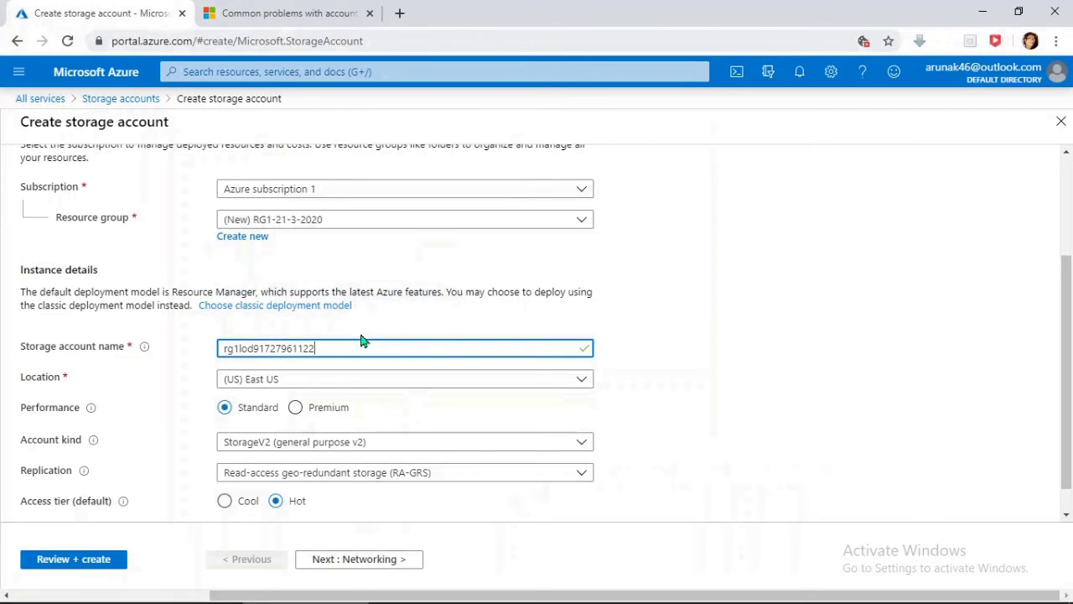
click(315, 385)
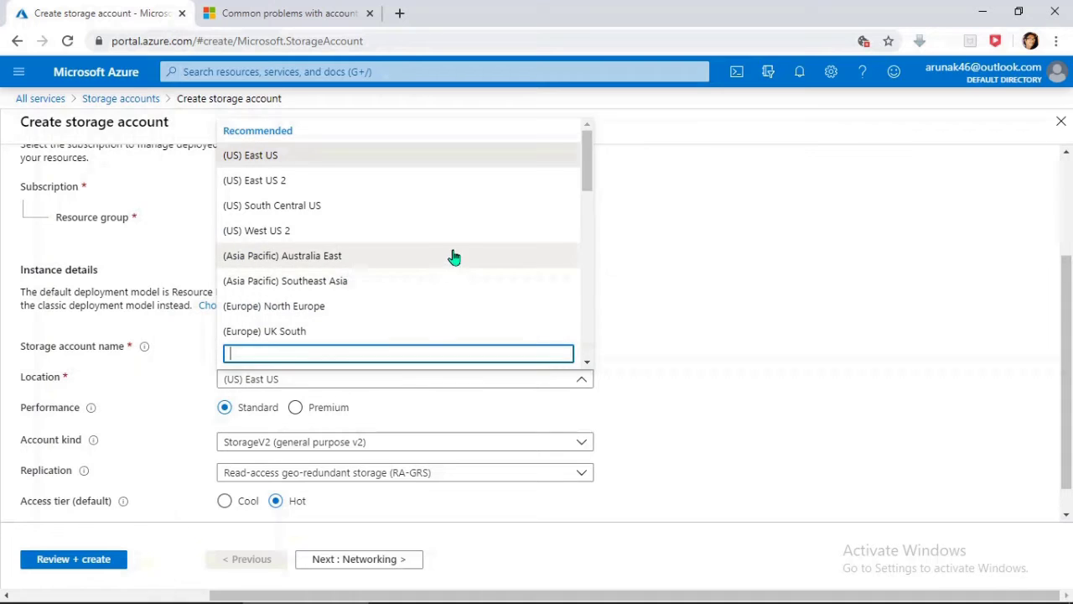
key(Escape)
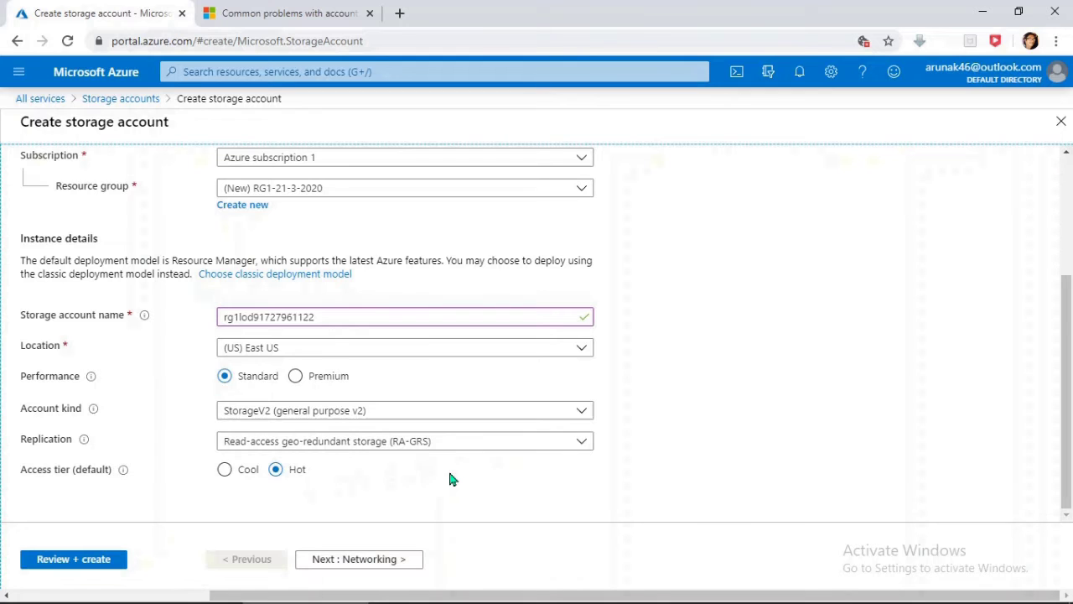
Step: Go to the Networking step and keep Public endpoint (all networks) connectivity
click(374, 563)
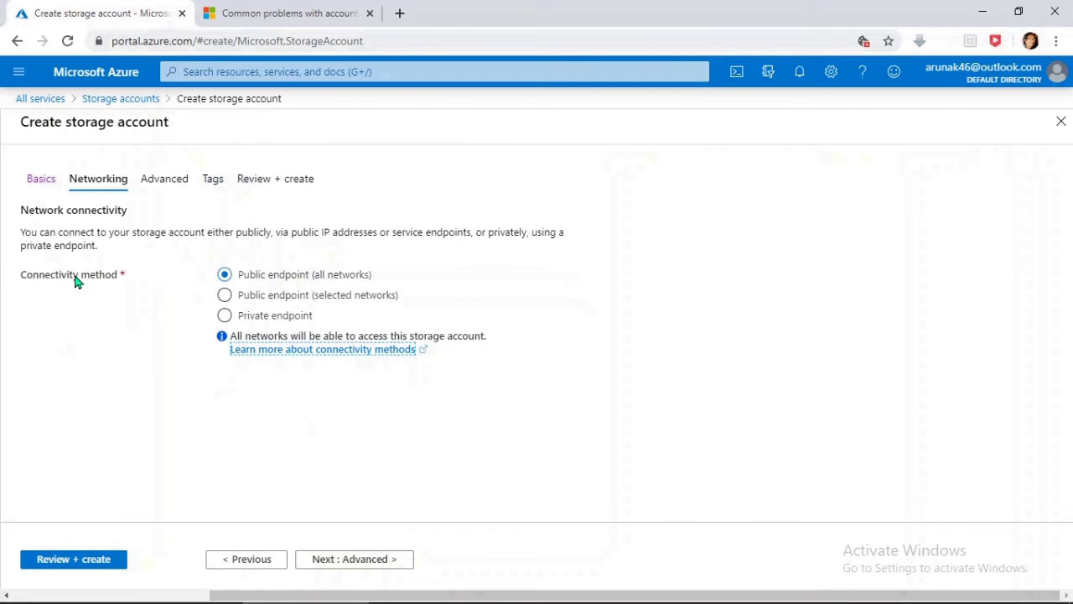
click(224, 274)
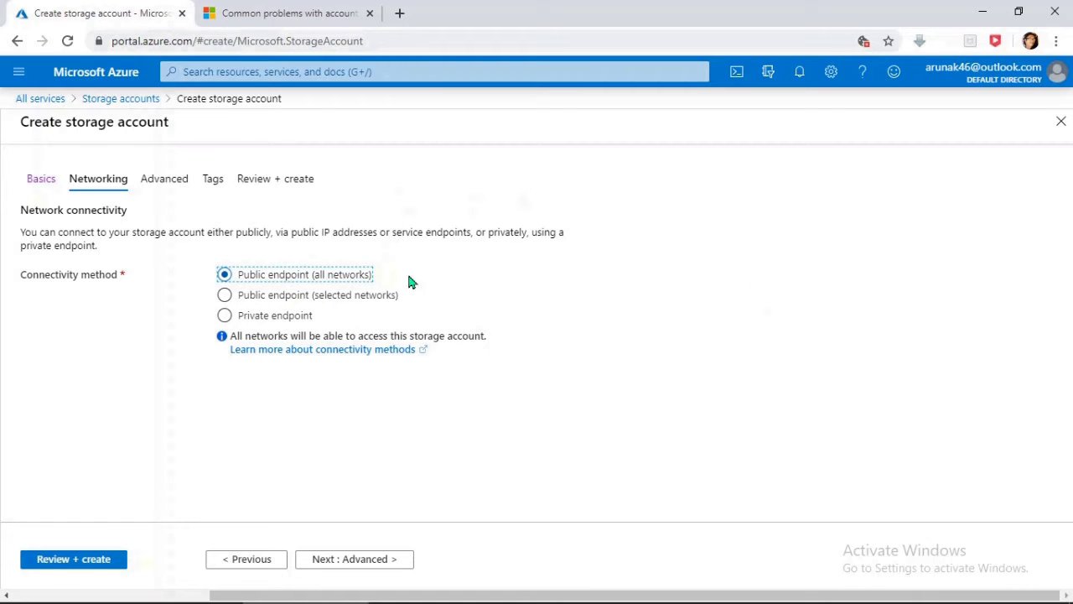
Step: Accept default advanced options with Secure transfer required enabled, add no tags, and reach Review + create
click(363, 566)
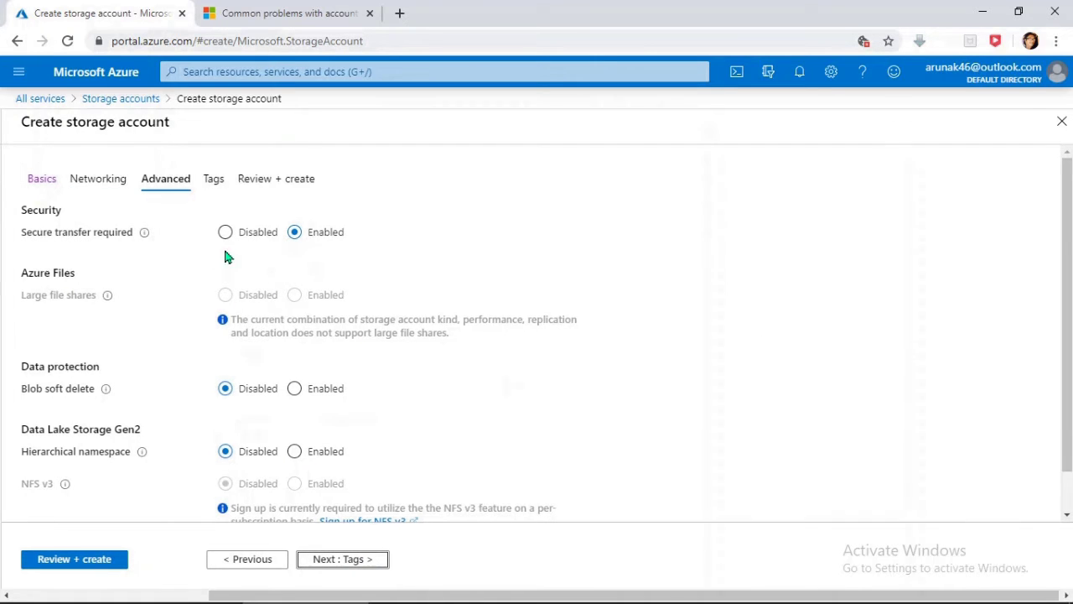
scroll(193, 264, down, 1)
scroll(311, 364, up, 1)
scroll(464, 384, down, 1)
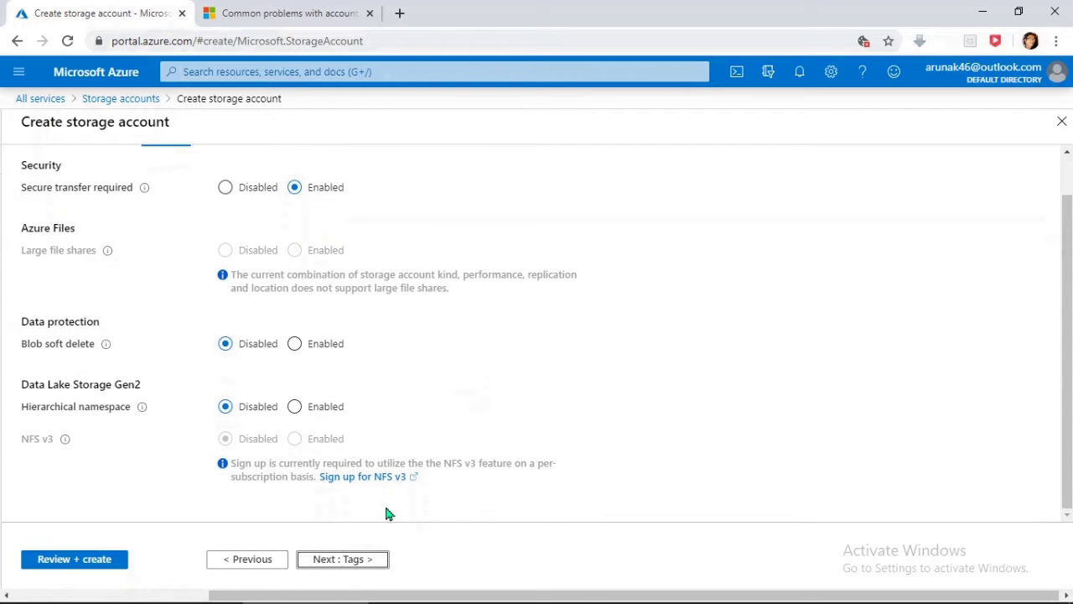
click(361, 562)
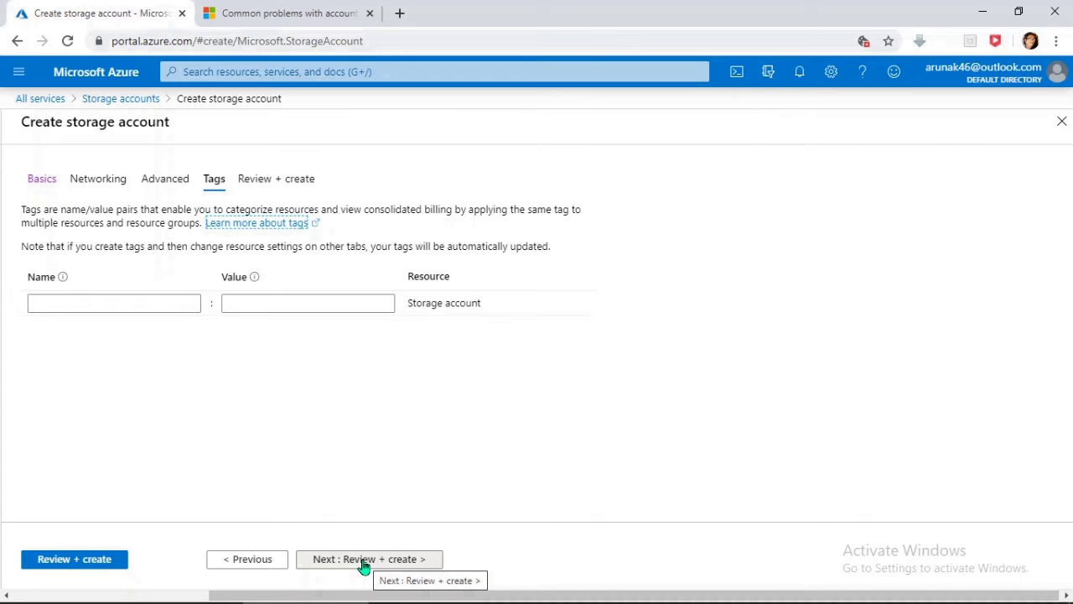
click(365, 564)
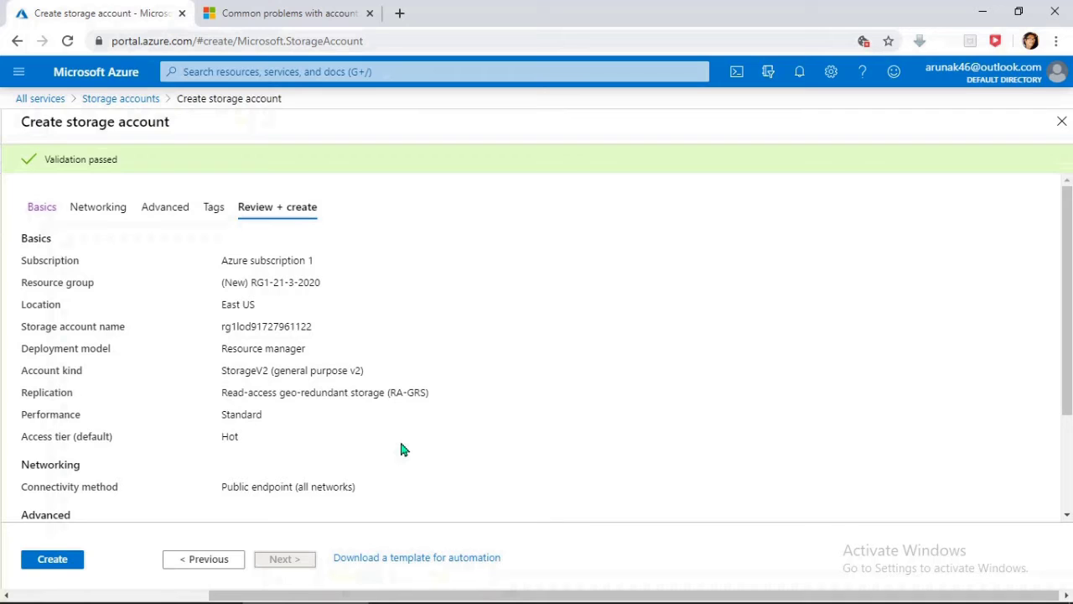
key(Return)
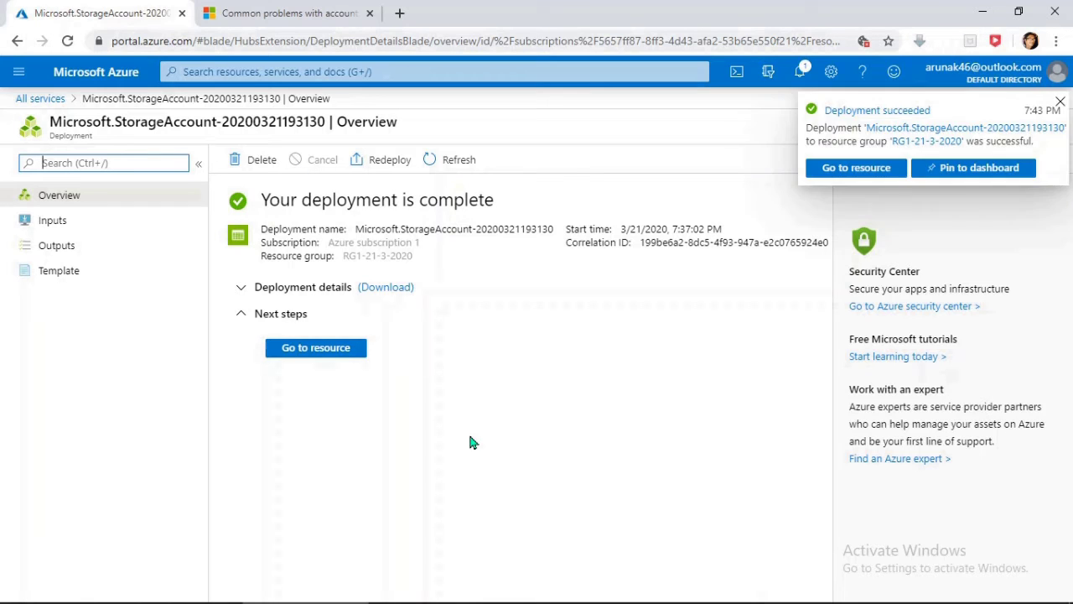
click(804, 74)
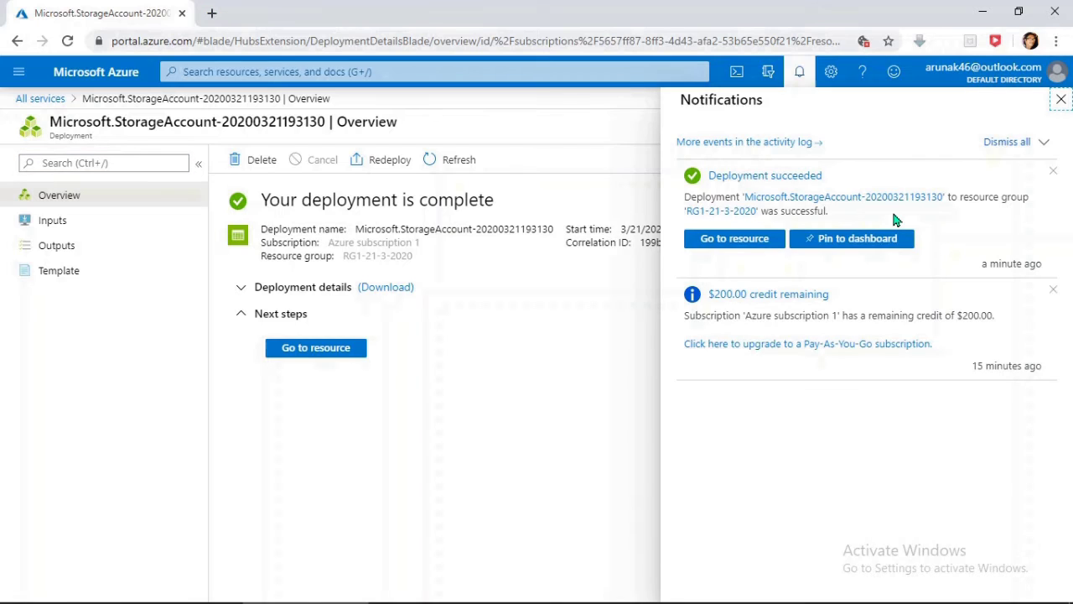
click(735, 240)
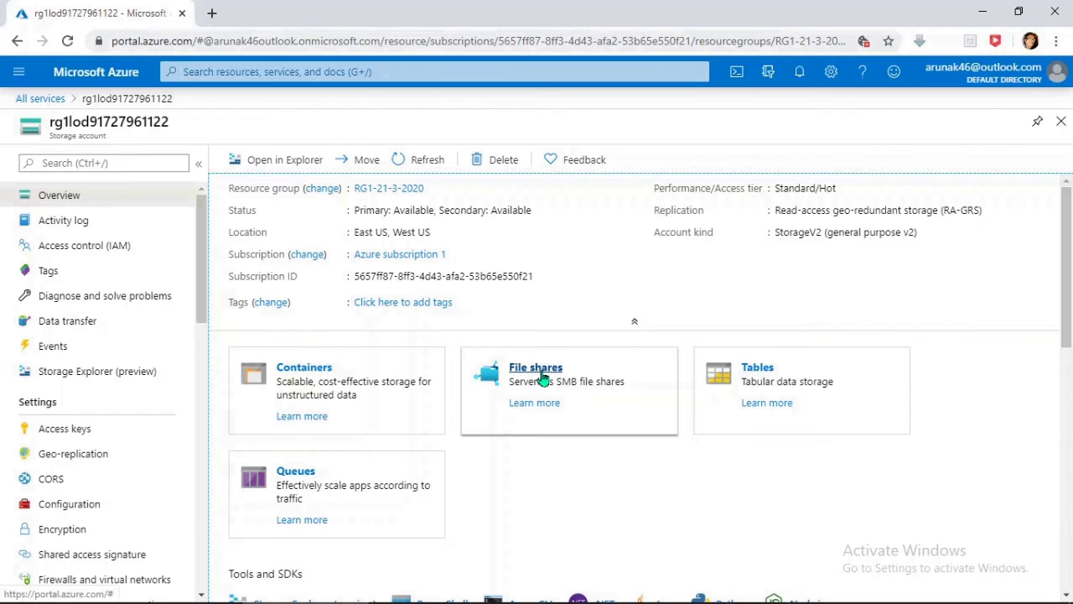
click(540, 374)
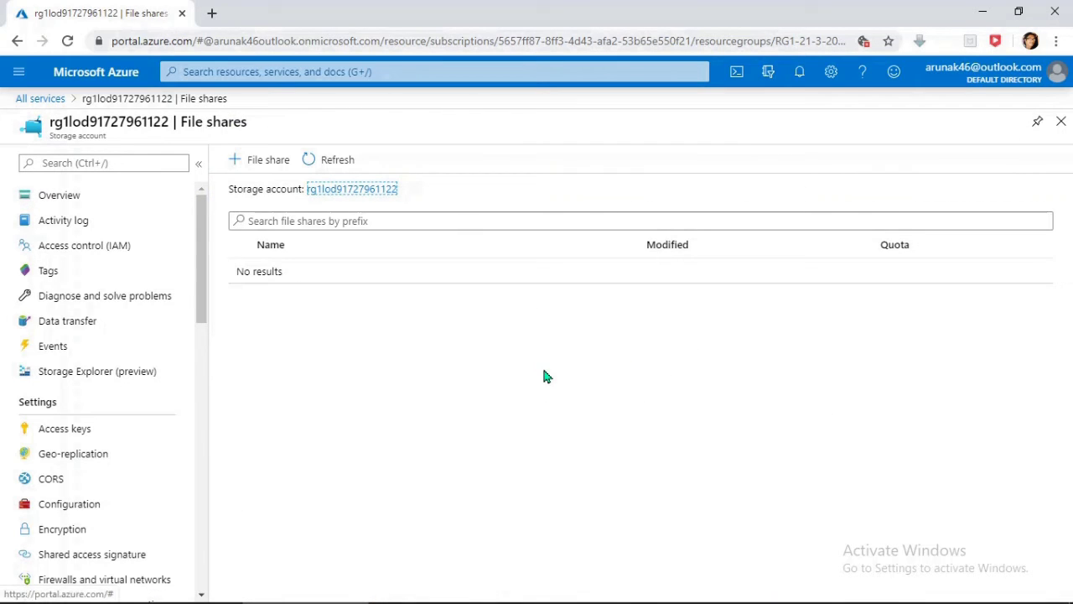
click(261, 160)
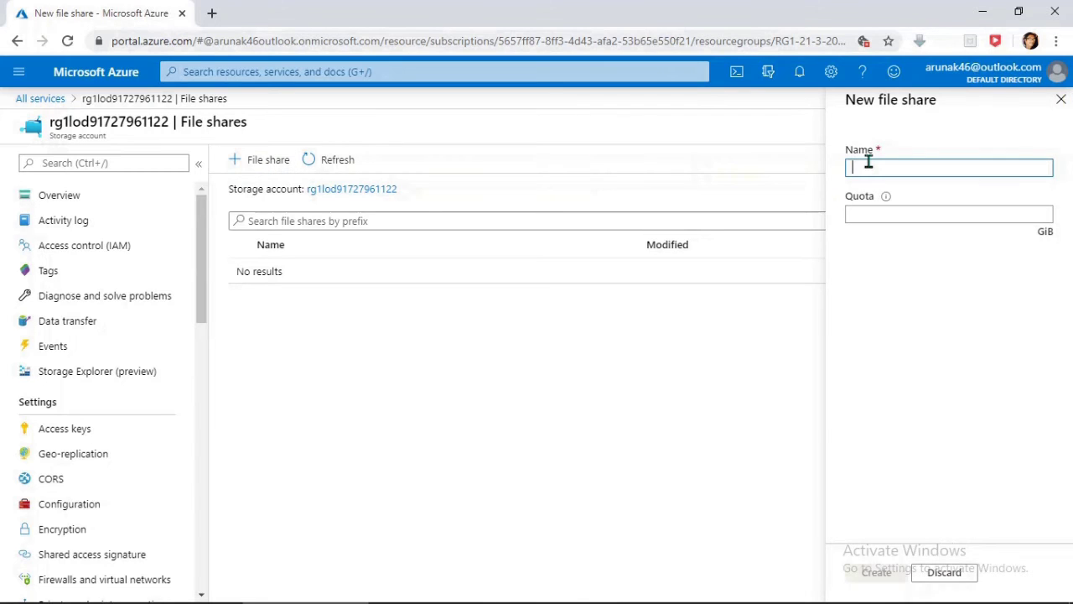
Step: Create the file share myfileshare1, which appears with a 5 TiB quota
text(my)
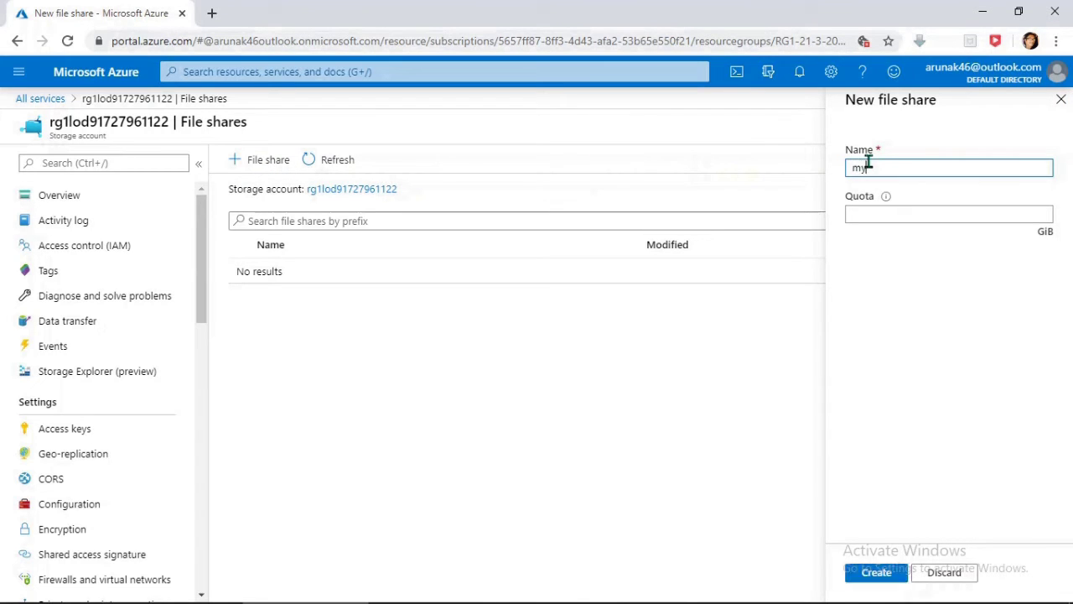
text(fileshare1)
click(878, 572)
click(877, 572)
click(876, 571)
click(876, 572)
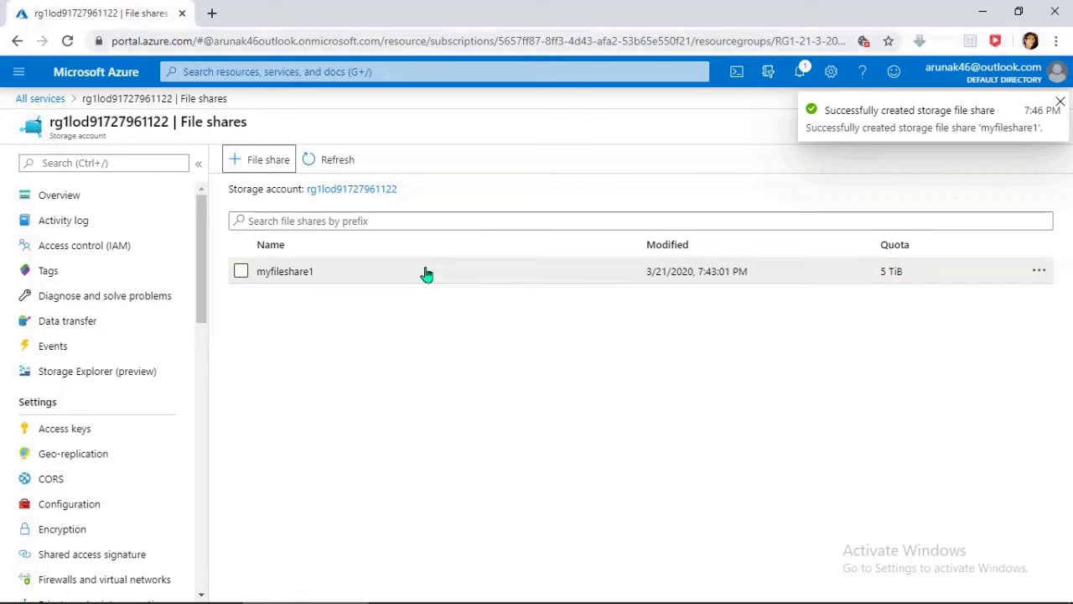
Step: Confirm myfileshare1 contains no files, then go to the storage account's Shared access signature page
click(292, 273)
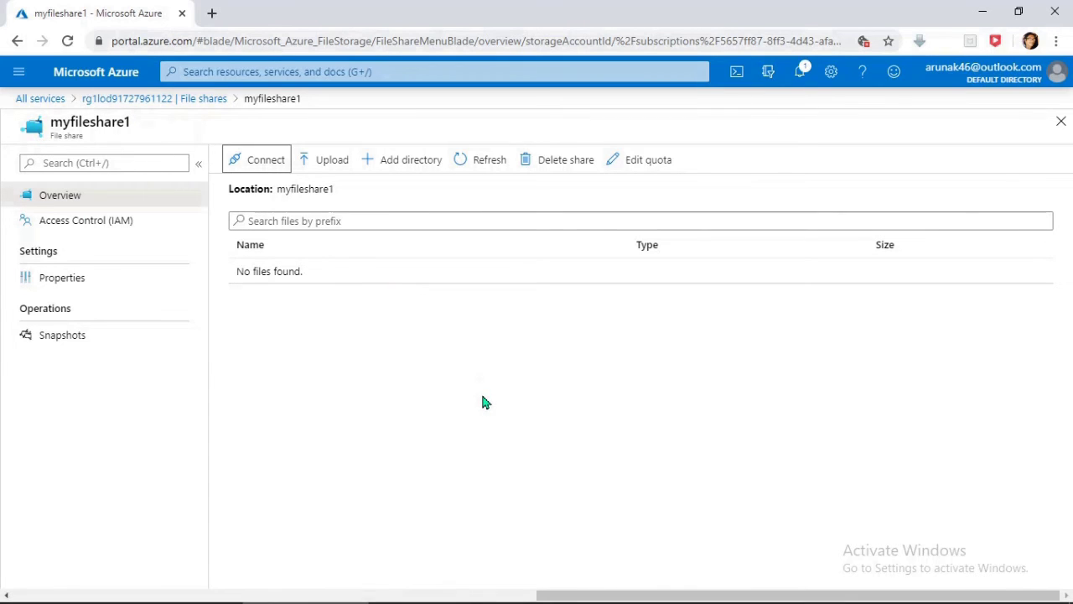
click(134, 99)
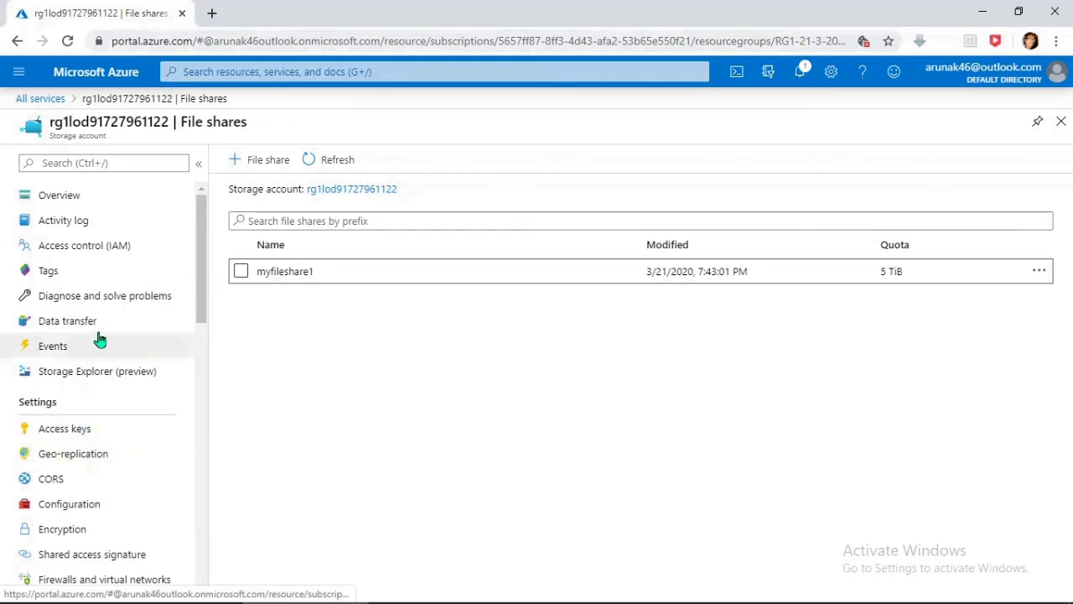
scroll(98, 331, down, 2)
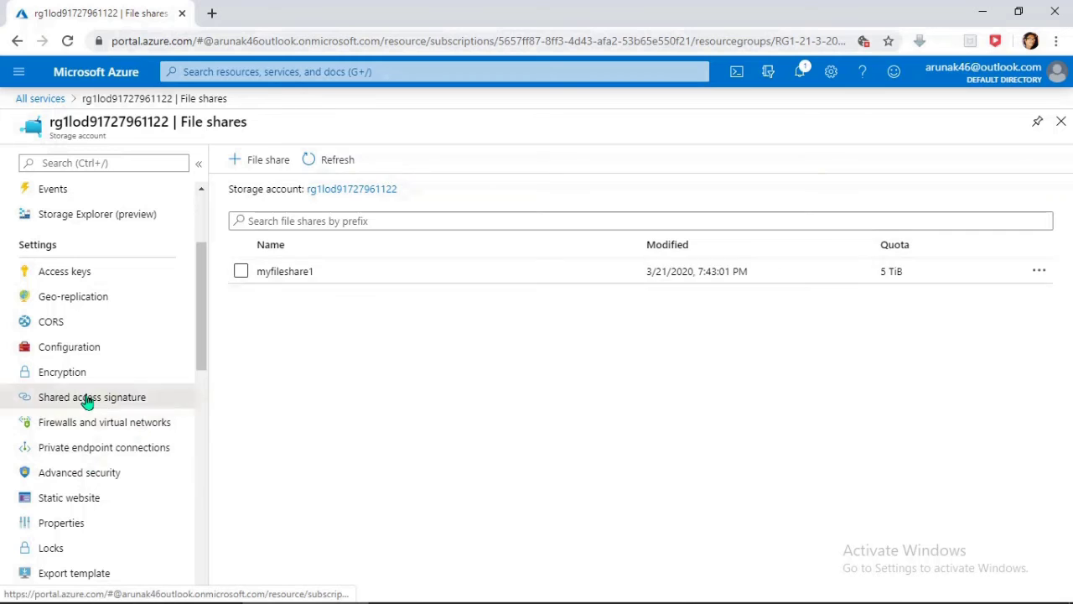
click(87, 401)
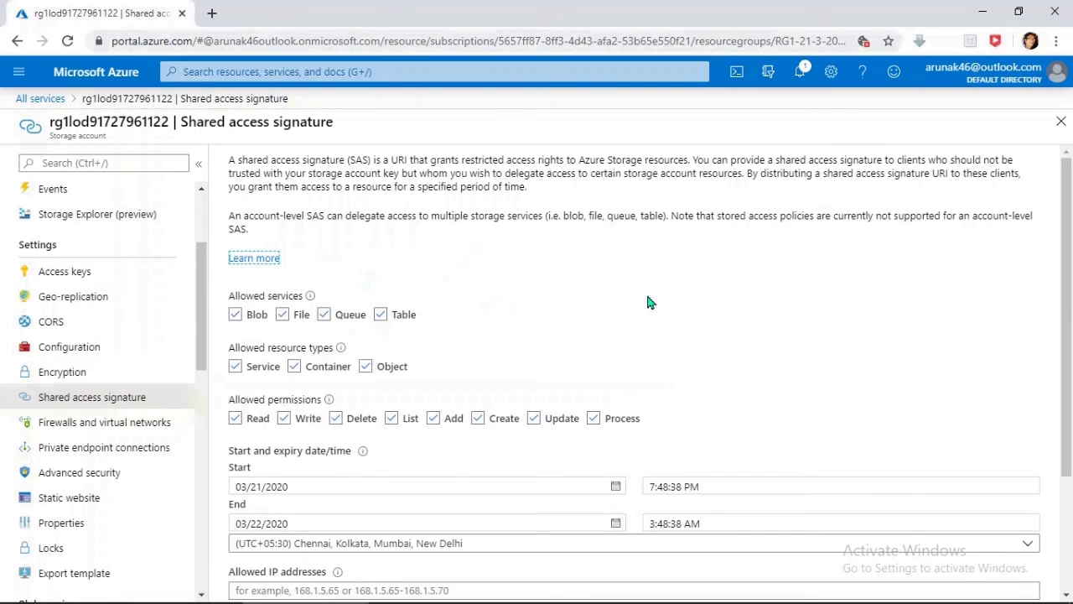
Step: Set the SAS allowed protocols to HTTPS only, leaving the signing key as key1
scroll(641, 304, down, 2)
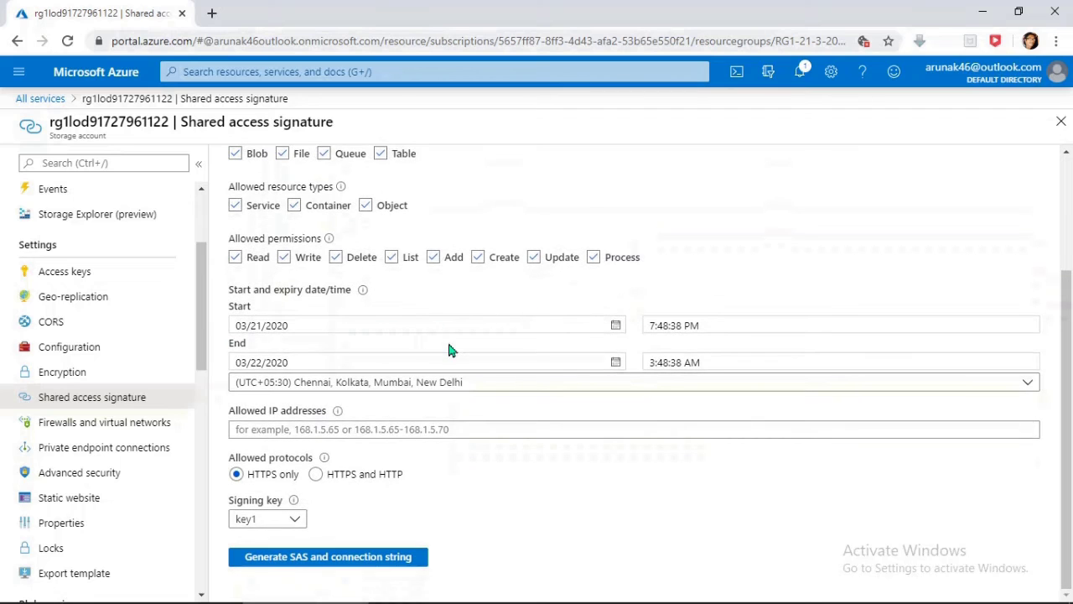
click(316, 476)
click(236, 475)
click(585, 478)
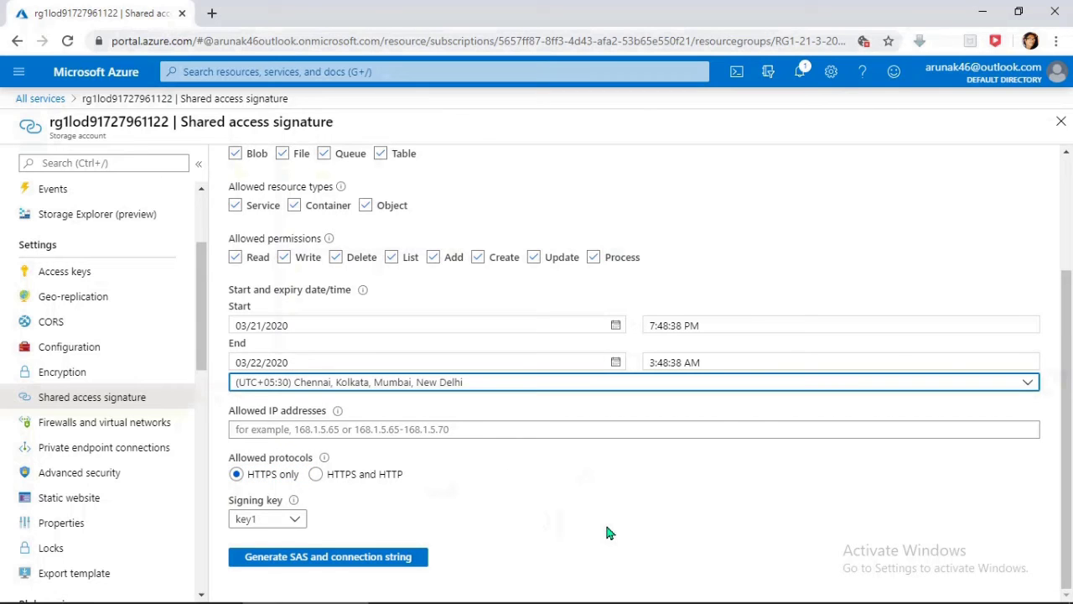
scroll(521, 392, up, 2)
scroll(515, 383, down, 2)
Step: Generate the SAS token and connection string, then review the SAS URLs and portal notifications
click(324, 560)
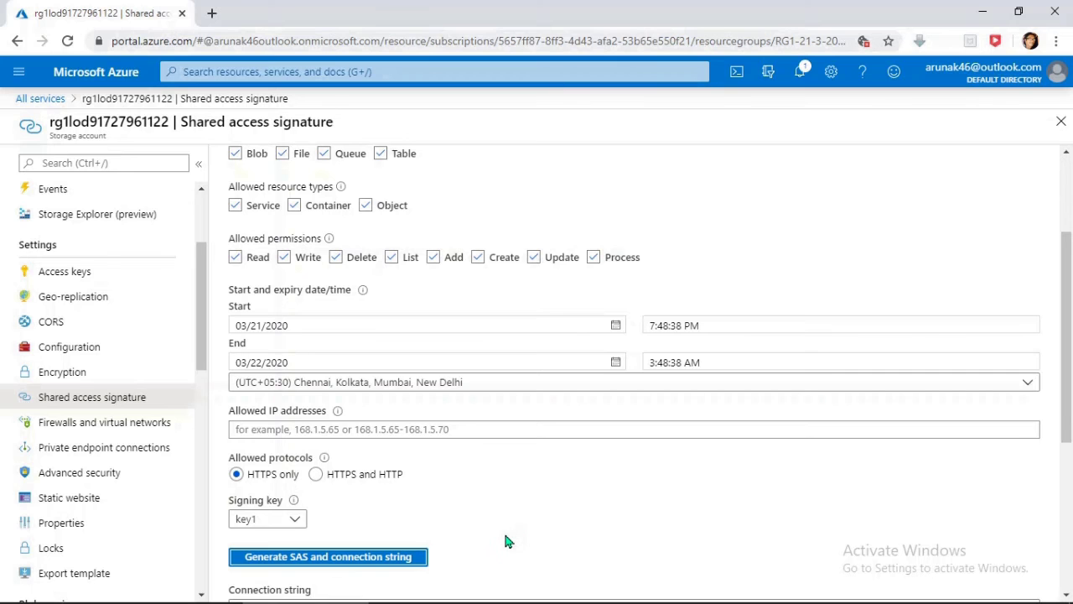
scroll(499, 532, down, 2)
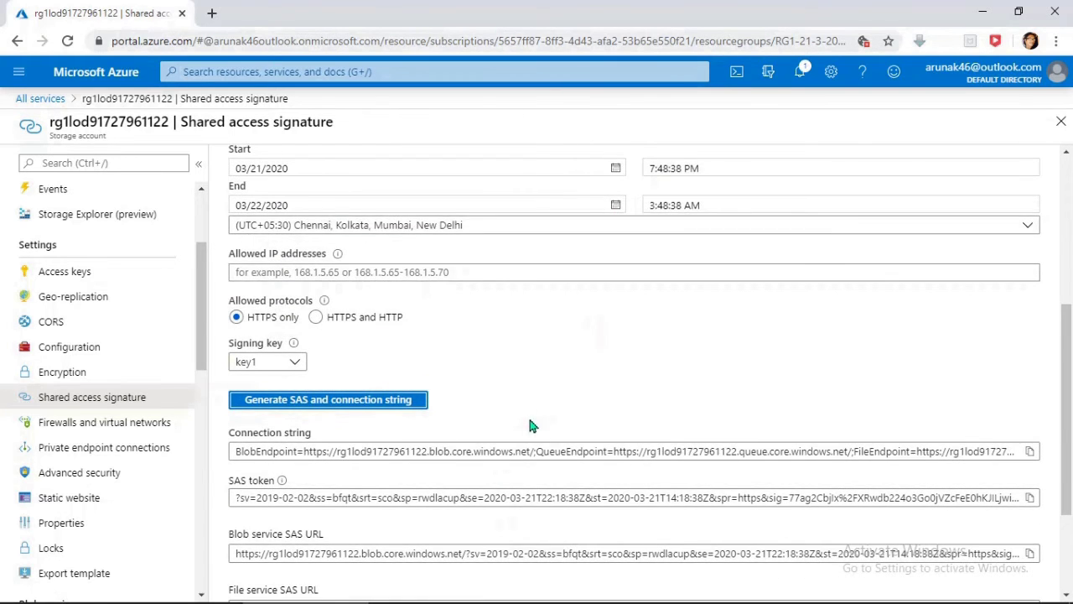
scroll(520, 419, down, 2)
click(799, 71)
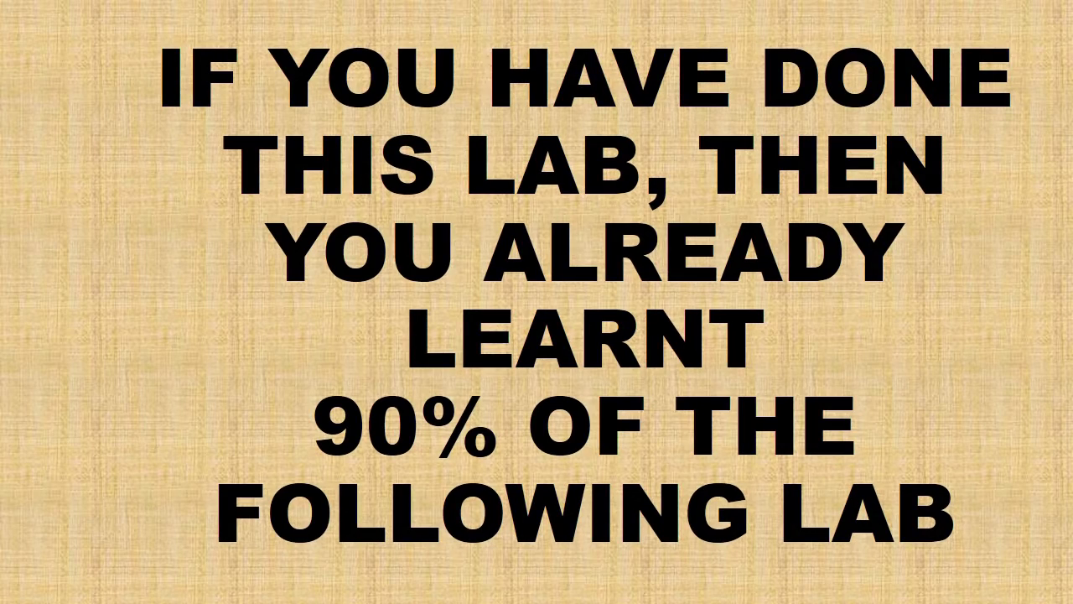